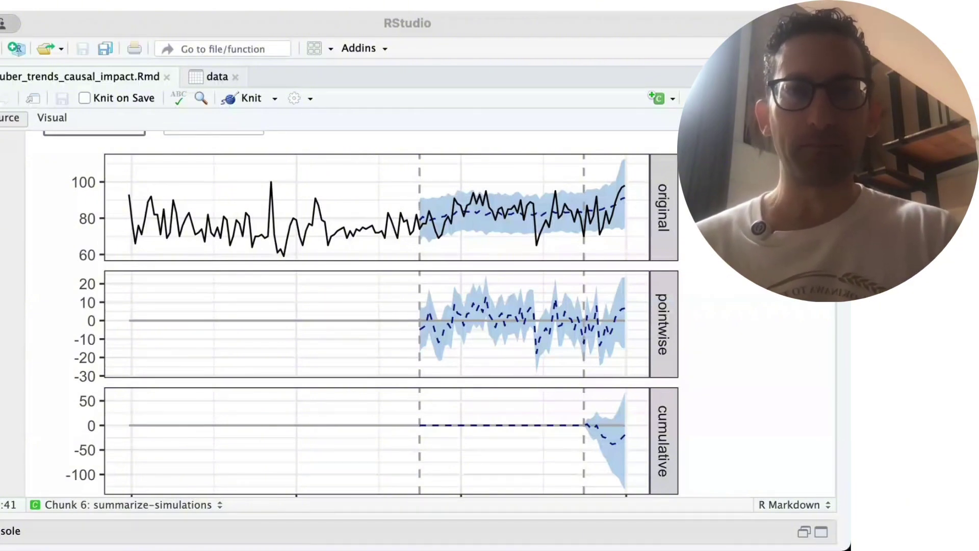
- Show the run-causal-impact chunk (lines 43–65) with its Q4 2024 pre- and post-periods
key("ctrl+Tab")
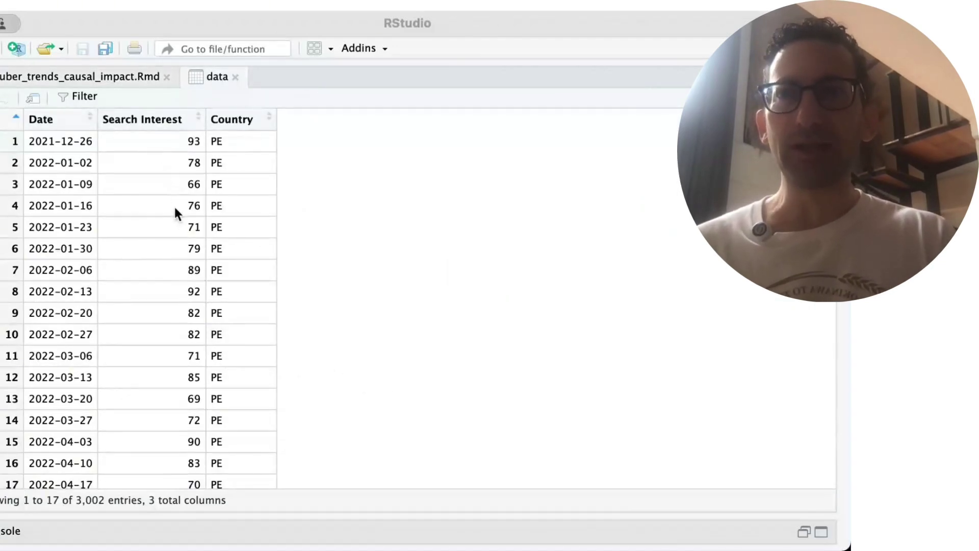
scroll(175, 212, "down", 1)
scroll(175, 215, "down", 1)
scroll(175, 214, "down", 3)
scroll(175, 217, "down", 3)
scroll(175, 217, "down", 1)
scroll(176, 217, "down", 1)
scroll(176, 218, "down", 10)
scroll(176, 213, "down", 10)
scroll(176, 212, "down", 15)
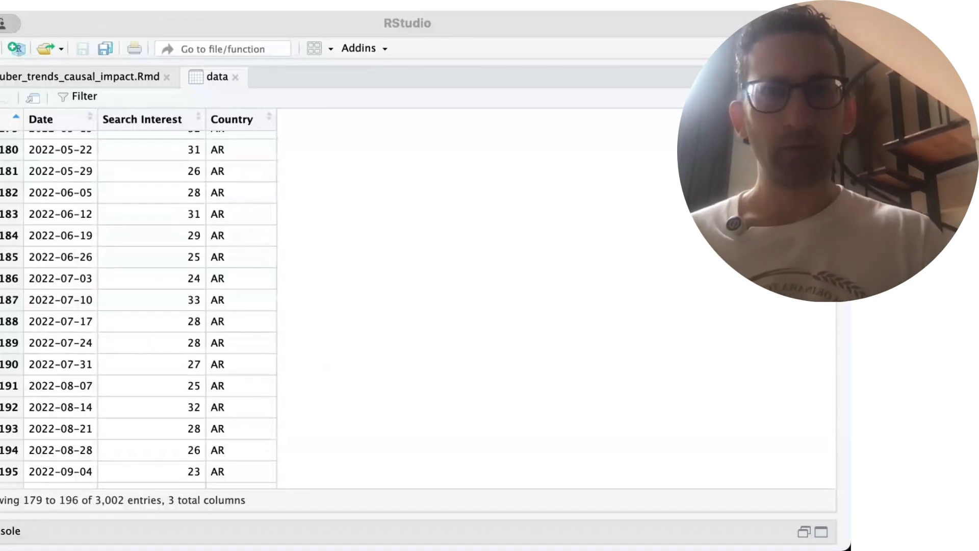
scroll(138, 306, "down", 20)
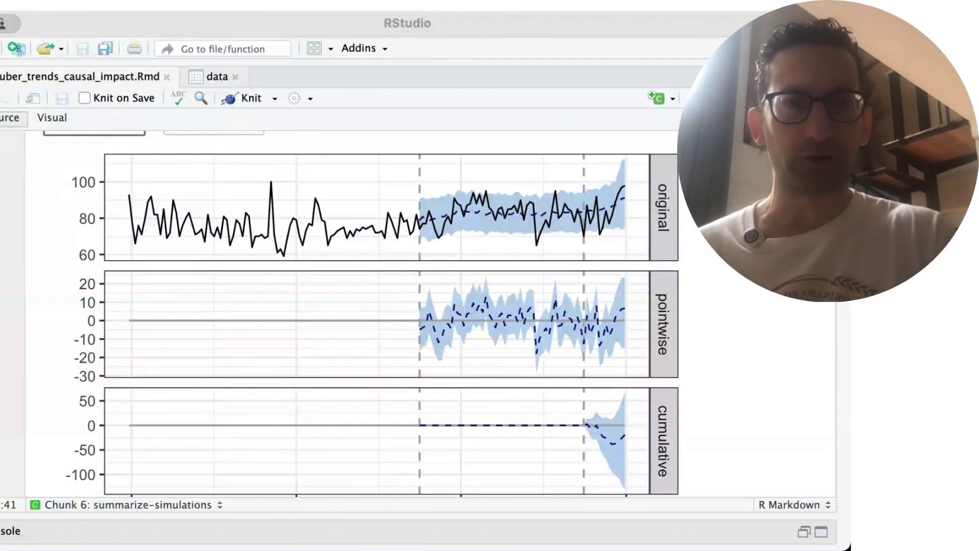
scroll(428, 314, "up", 10)
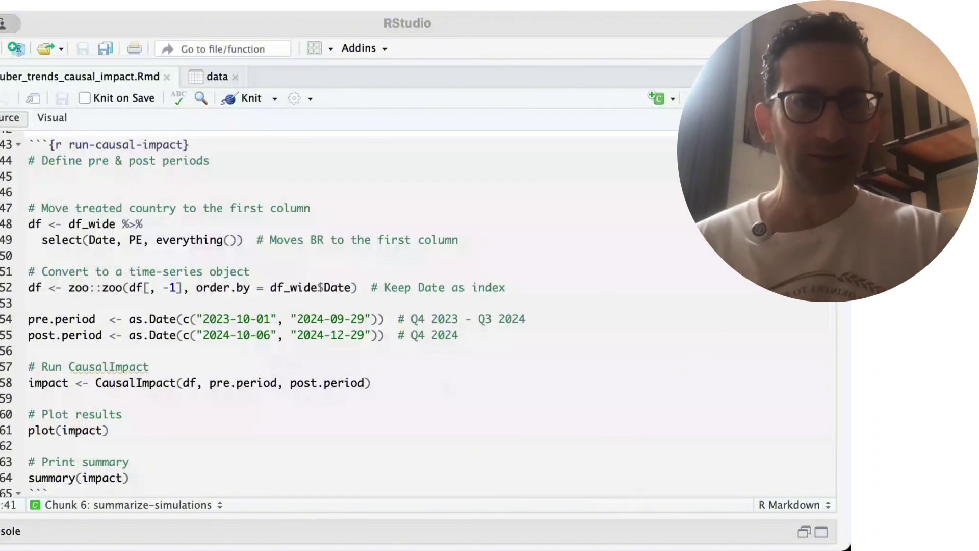
scroll(744, 457, "down", 10)
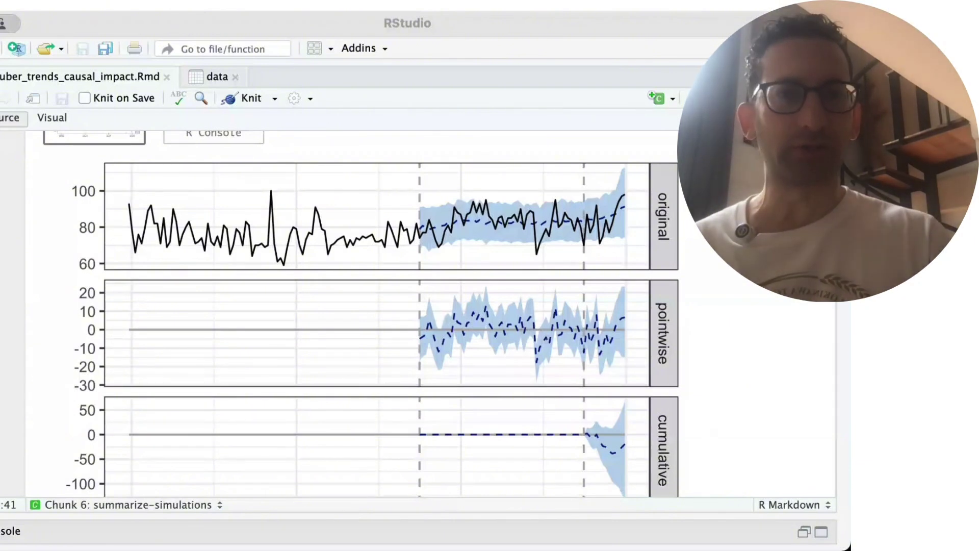
scroll(568, 429, "down", 1)
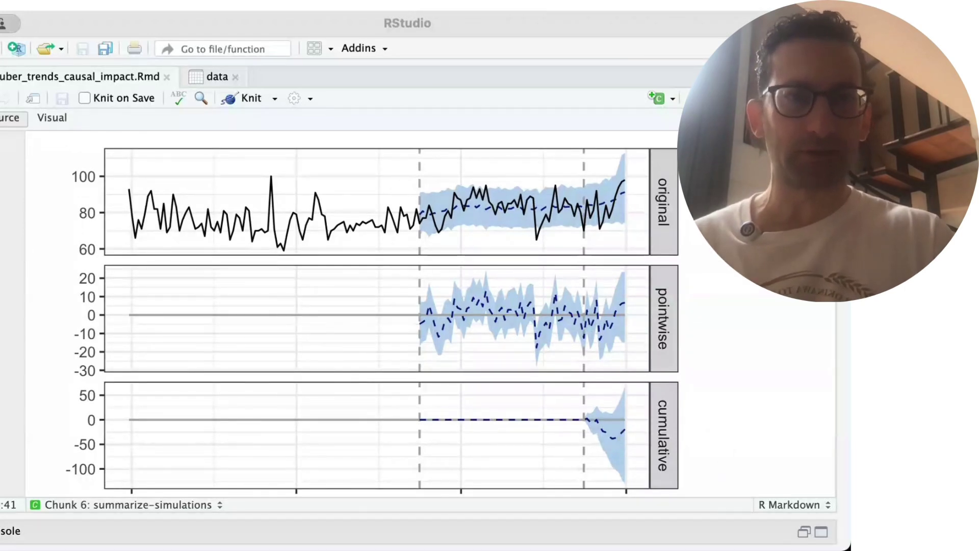
scroll(429, 315, "down", 5)
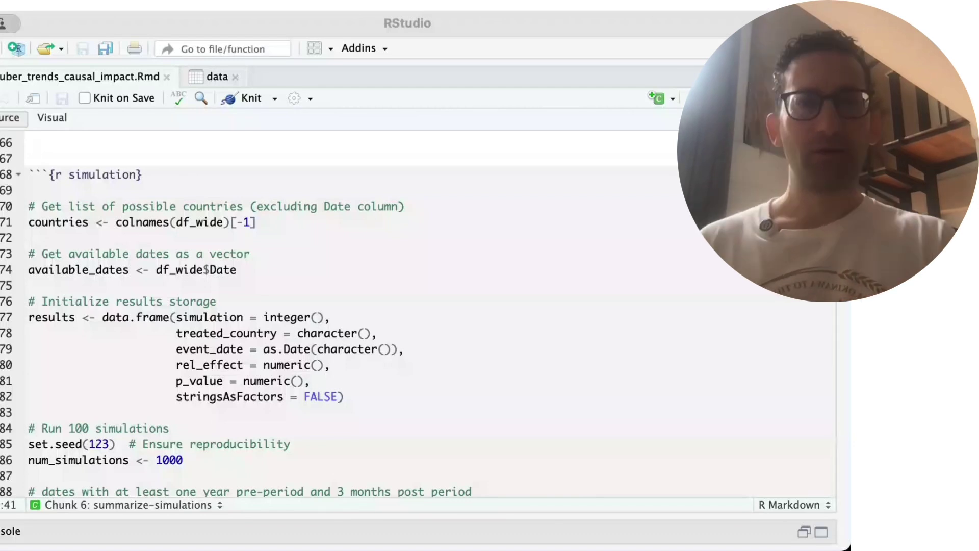
scroll(665, 505, "down", 2)
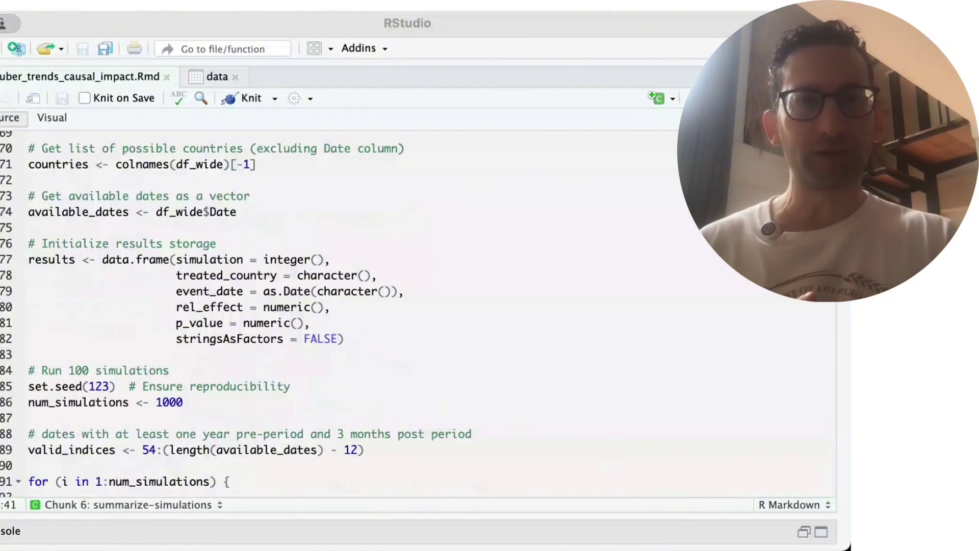
scroll(413, 314, "down", 5)
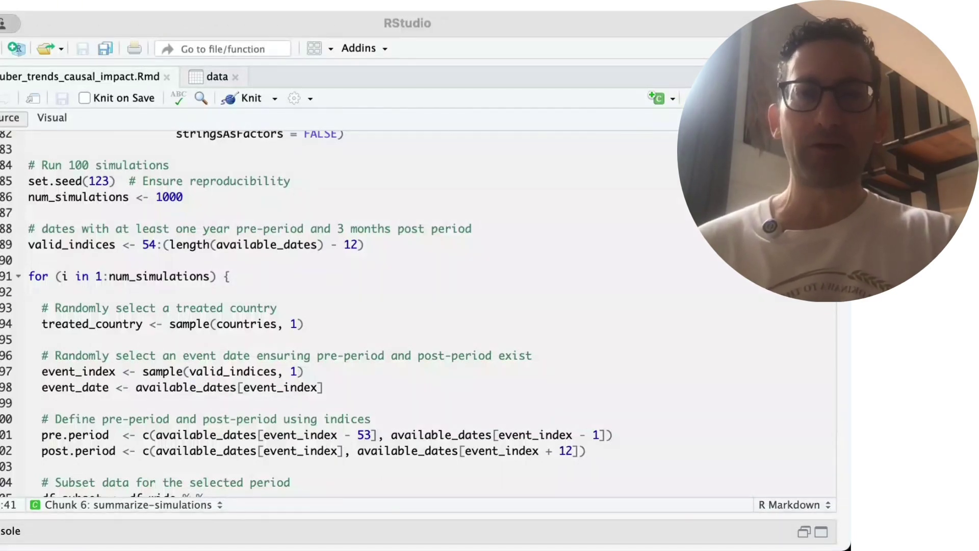
scroll(405, 425, "down", 15)
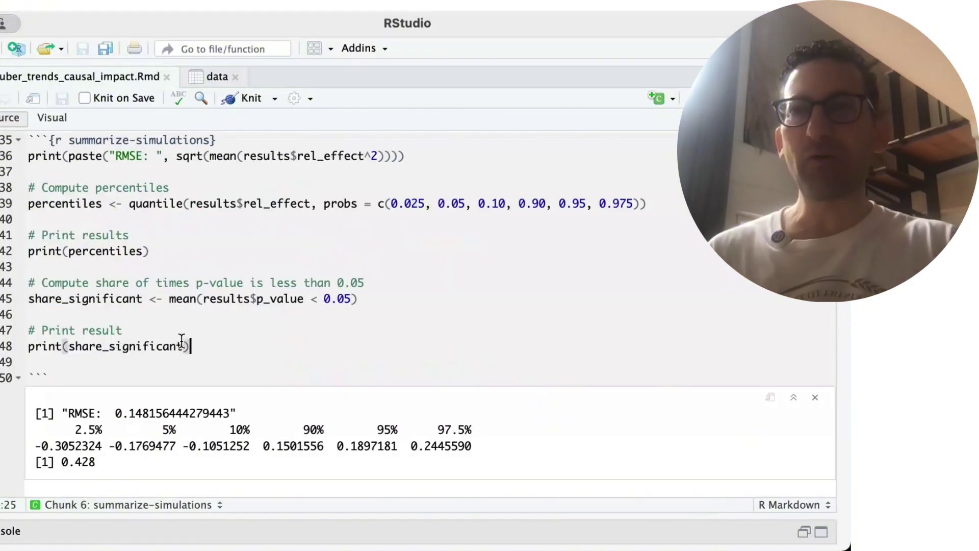
- Select the significant-share code on lines 144–148 and highlight its 0.428 result
left_click_drag(201, 349, 25, 285)
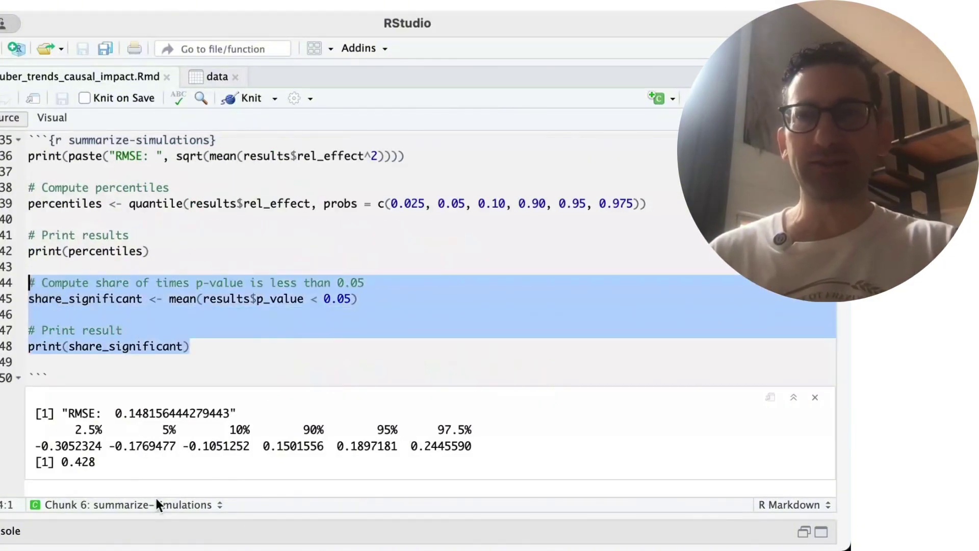
left_click_drag(96, 467, 61, 465)
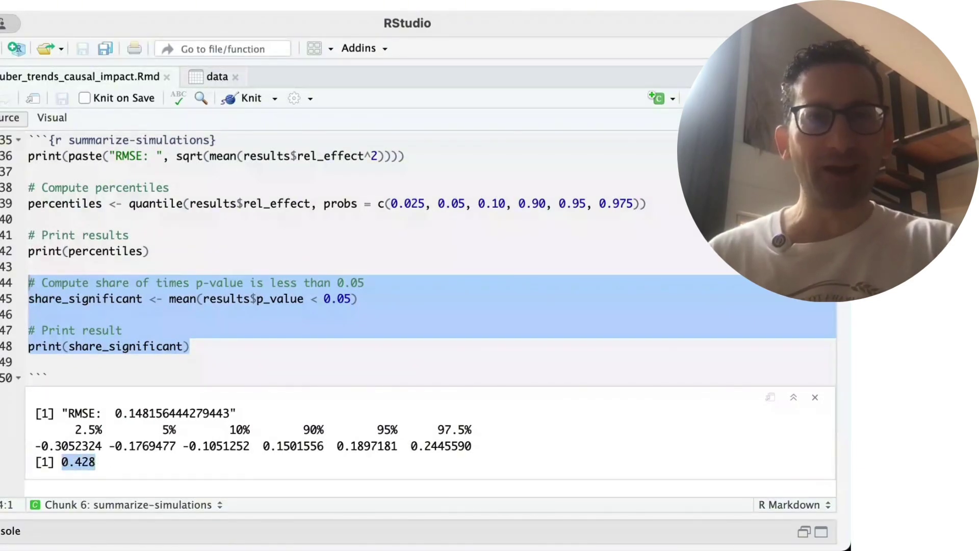
key("ctrl+z")
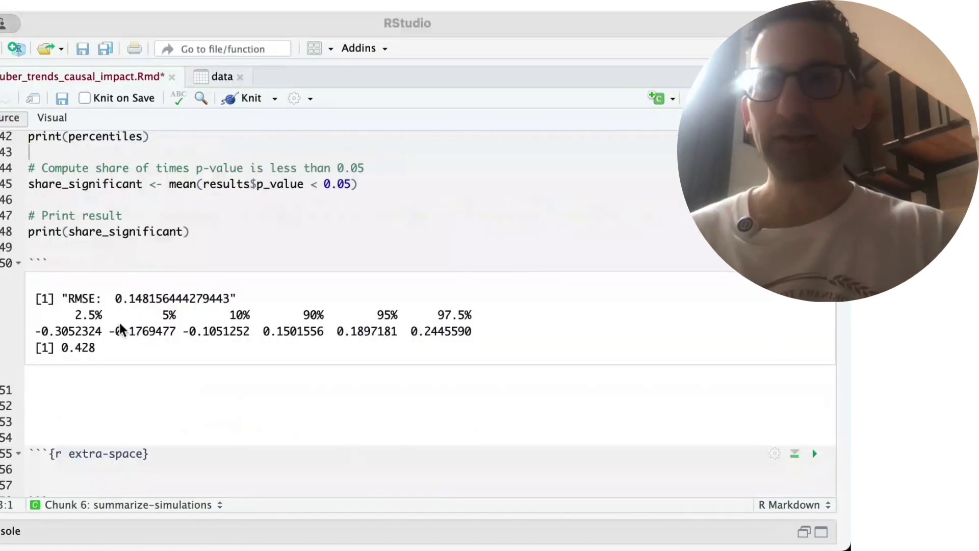
left_click_drag(97, 348, 62, 346)
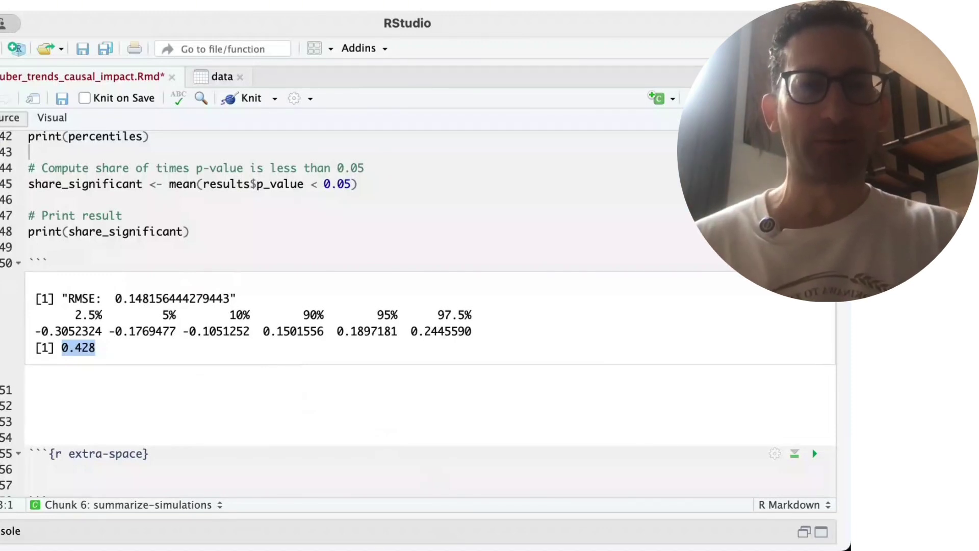
- Highlight the 2.5% (-0.3052324) and 97.5% (0.2445590) relative effect percentiles
key("super+Tab")
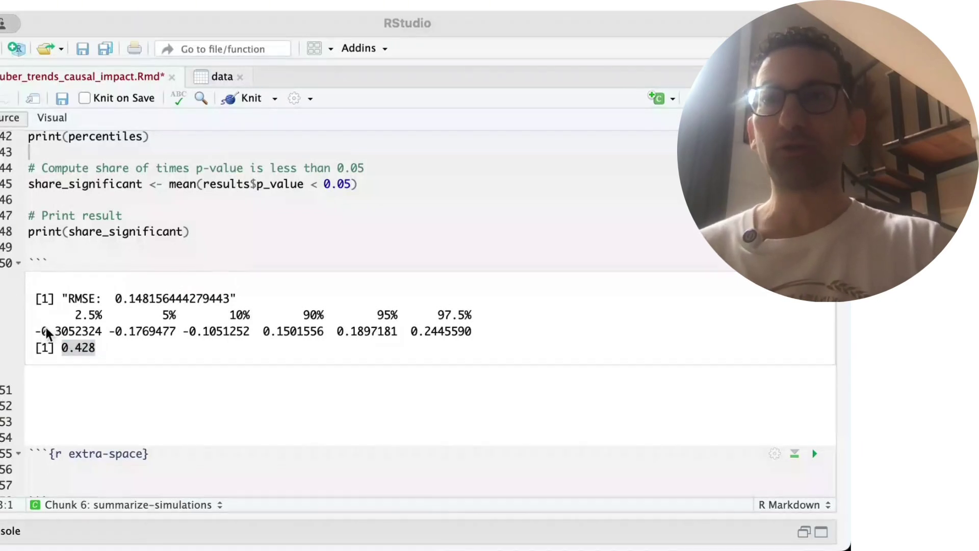
left_click_drag(43, 332, 98, 330)
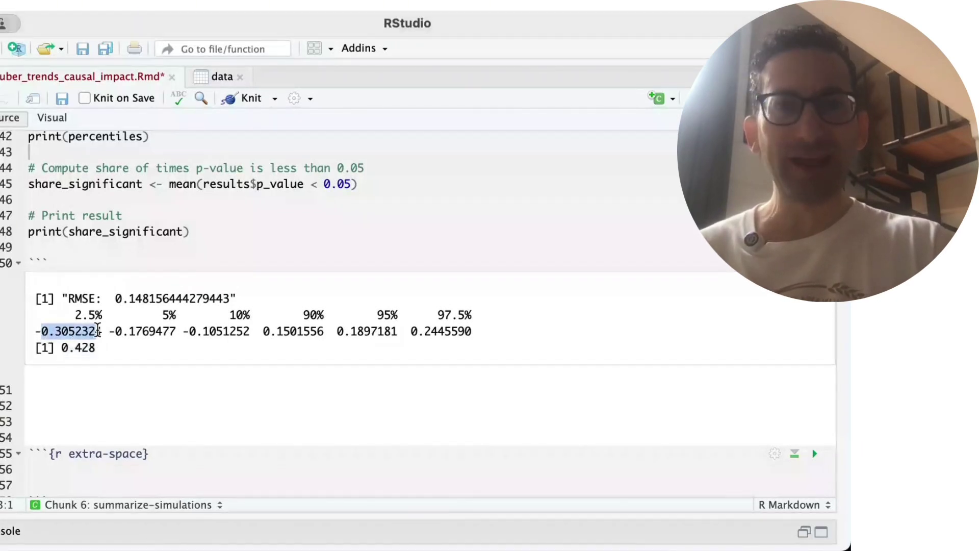
left_click_drag(478, 332, 412, 334)
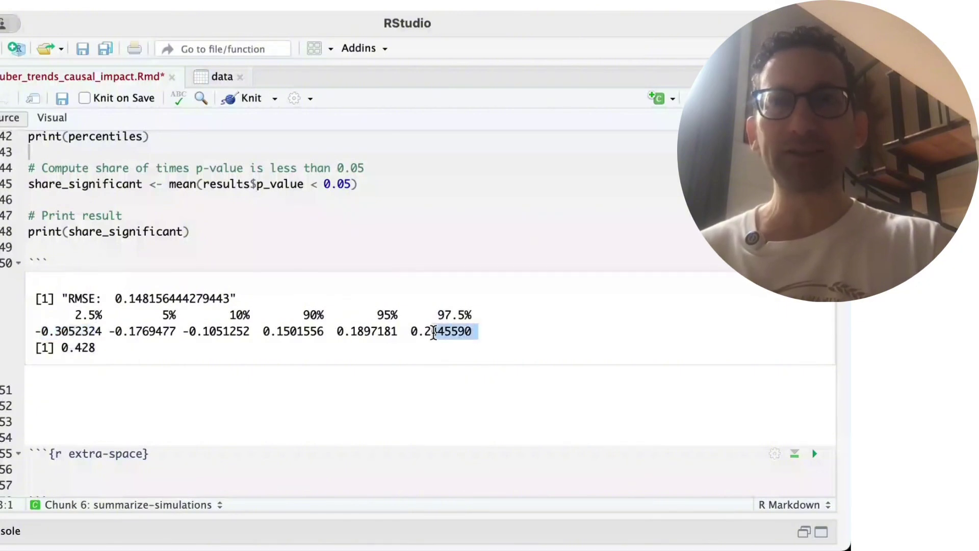